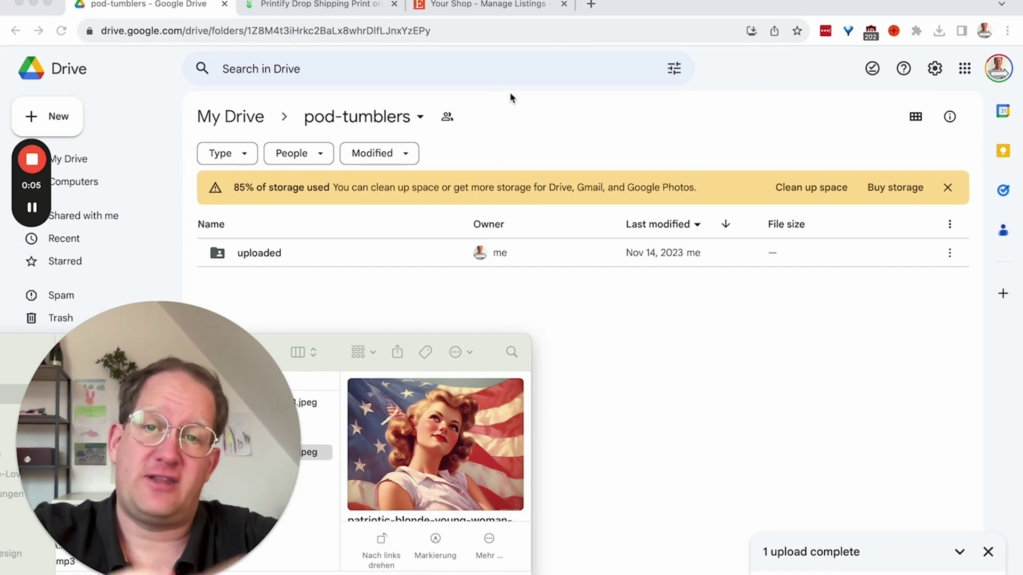
# Review the current Printify products and Etsy shop listings before adding the new design
pyautogui.click(333, 9)
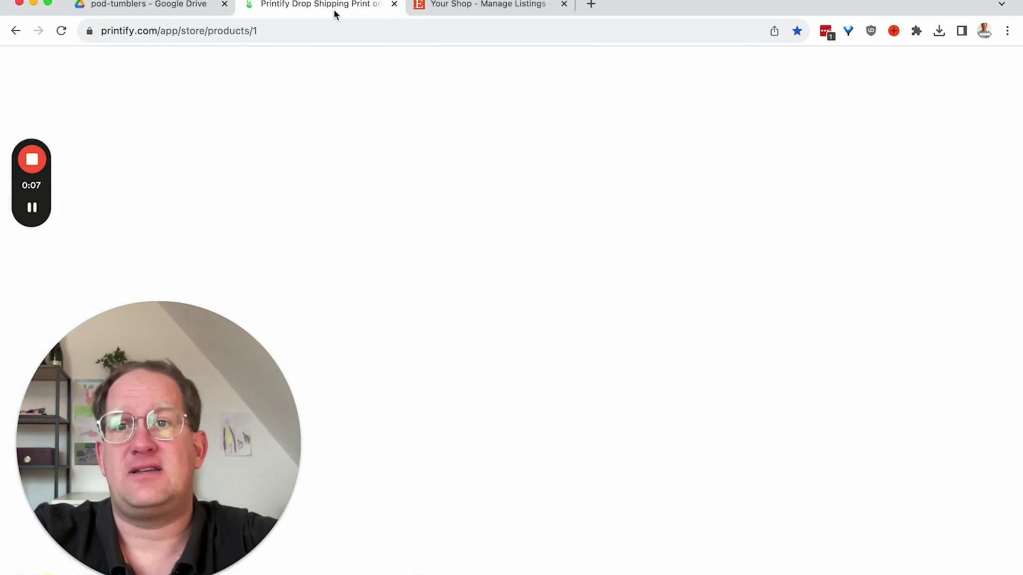
pyautogui.click(61, 31)
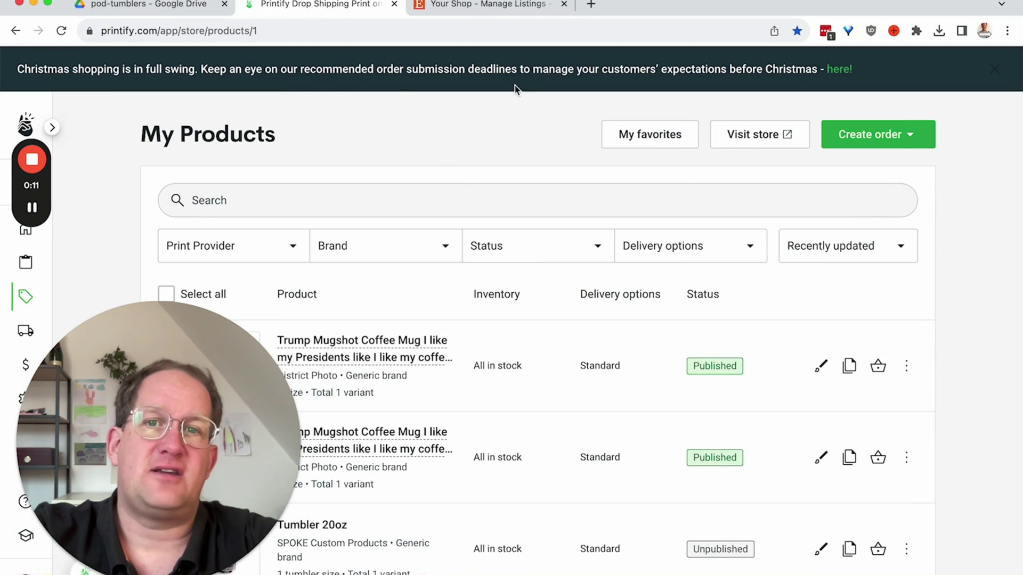
pyautogui.click(500, 11)
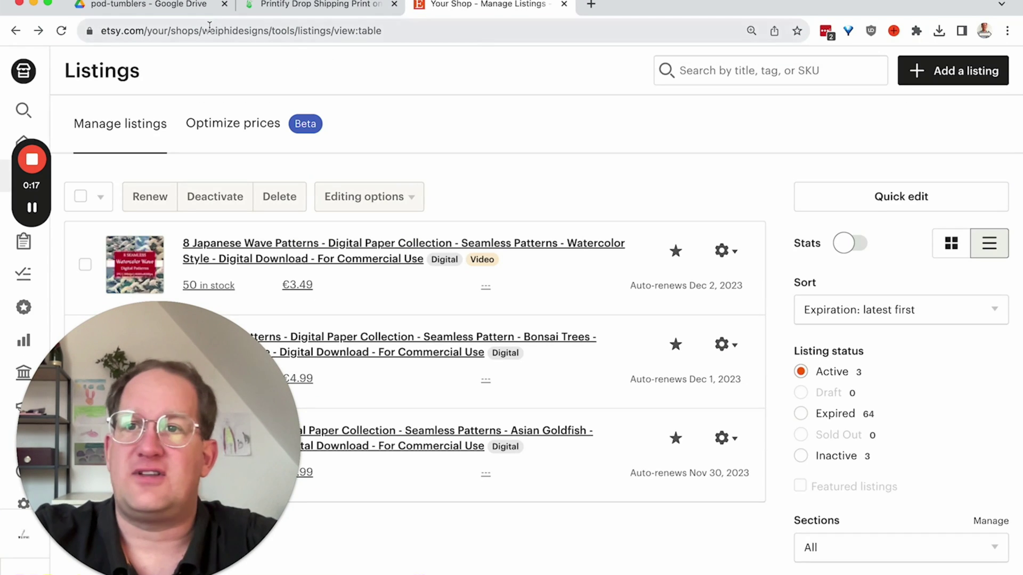
# Drop the patriotic blonde pin-up image into the pod-tumblers Drive folder and return to Printify
pyautogui.click(191, 11)
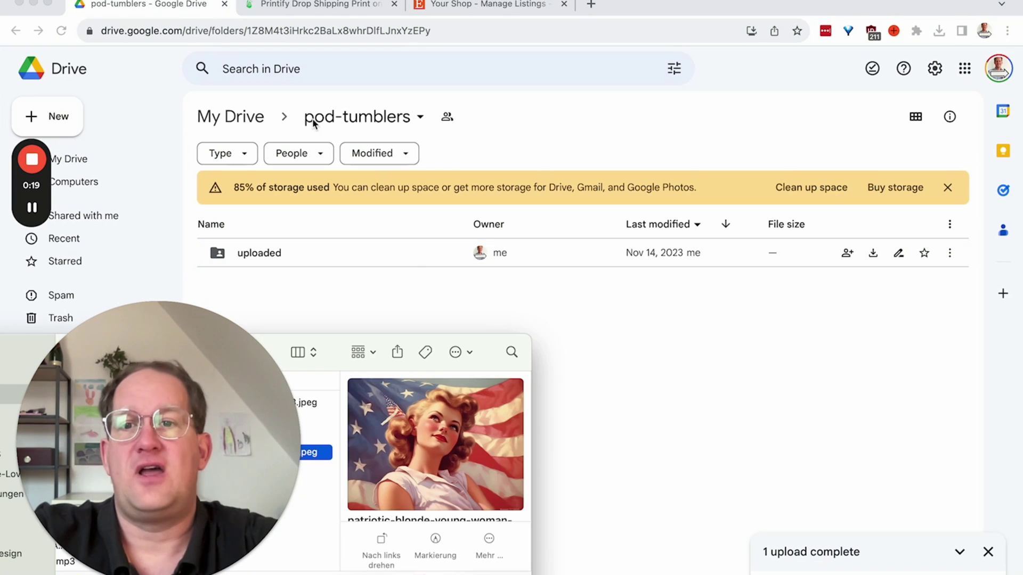
pyautogui.moveTo(470, 434); pyautogui.dragTo(691, 408)
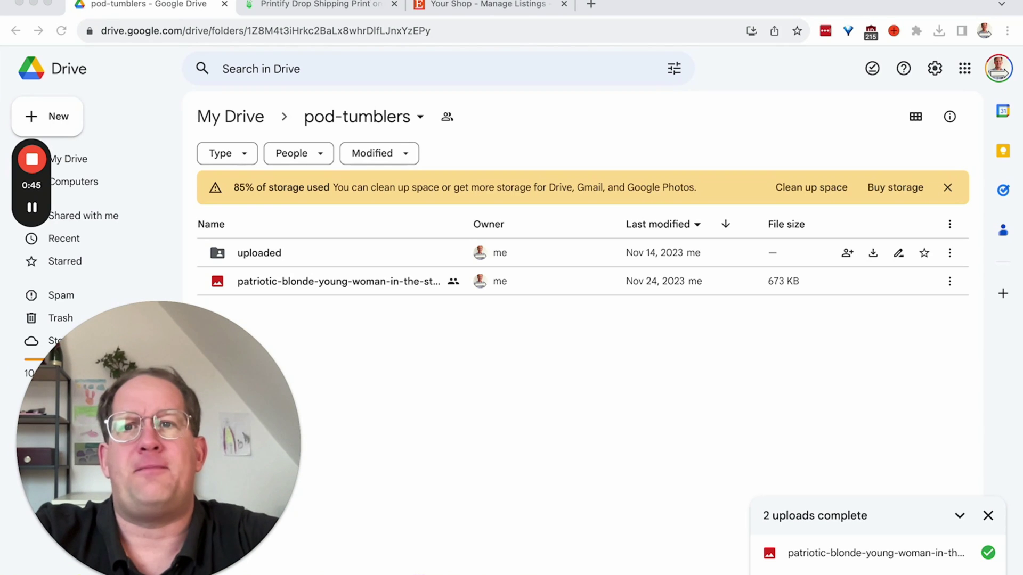
pyautogui.click(320, 4)
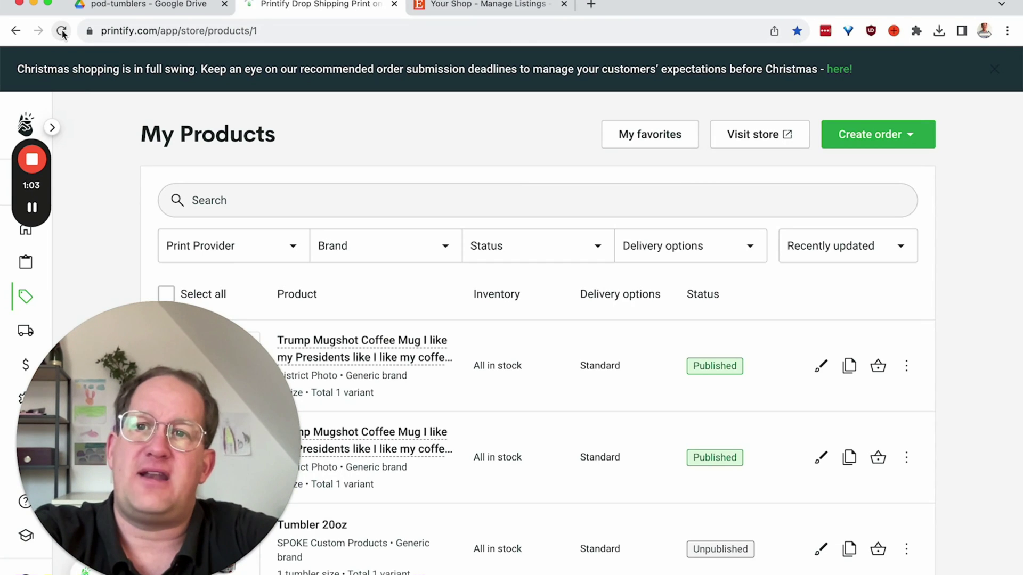
# Reload My Products so the Vintage American Flag Pin-Up Girl 20oz Tumbler appears, still uploading images
pyautogui.hotkey('ctrl', 'r')
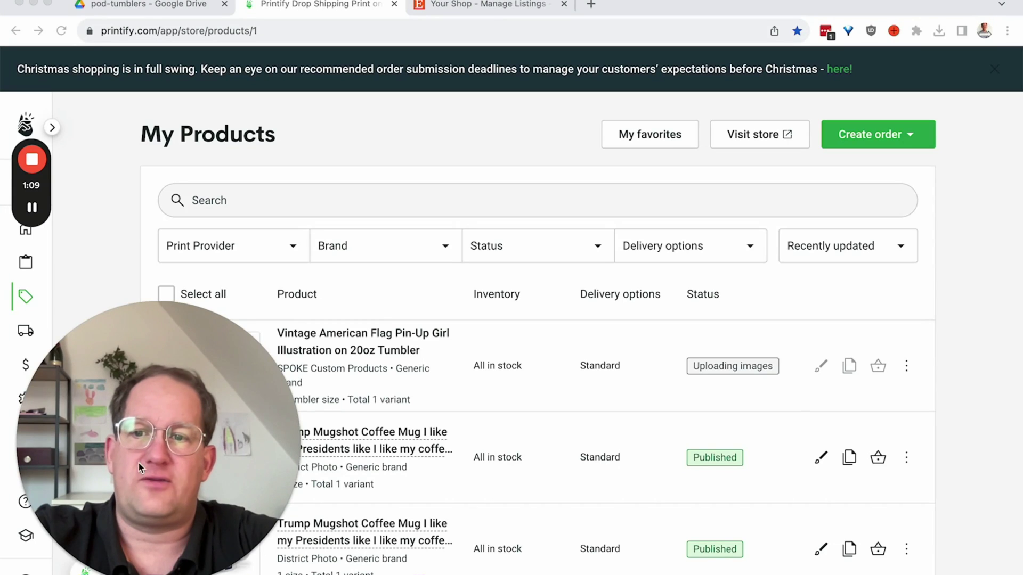
pyautogui.moveTo(185, 405)
pyautogui.mouseDown()
pyautogui.moveTo(986, 415)
pyautogui.moveTo(989, 37)
pyautogui.mouseUp()
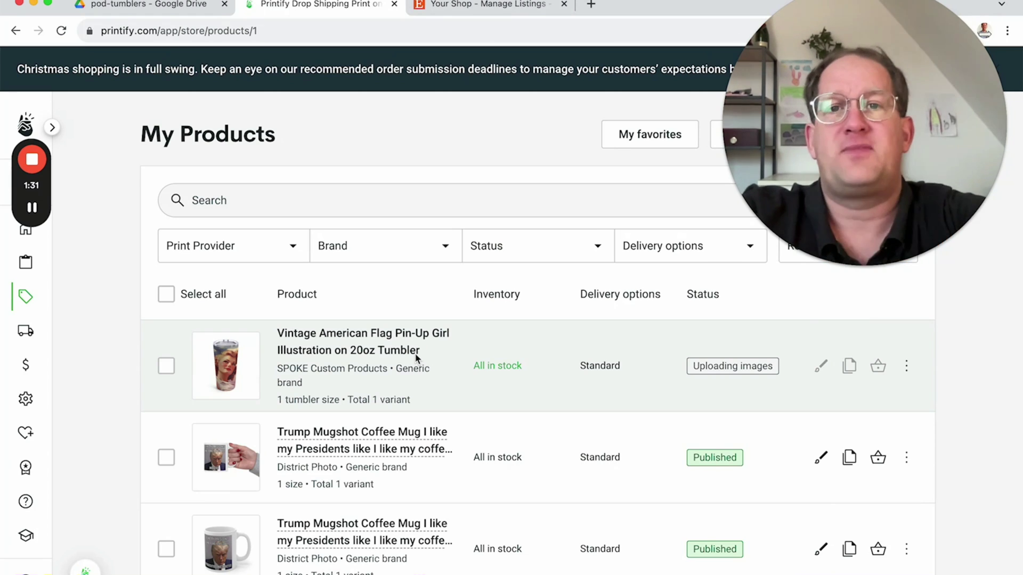
# View the Etsy Manage Listings page with the new tumbler listing active at €29.99
pyautogui.click(486, 7)
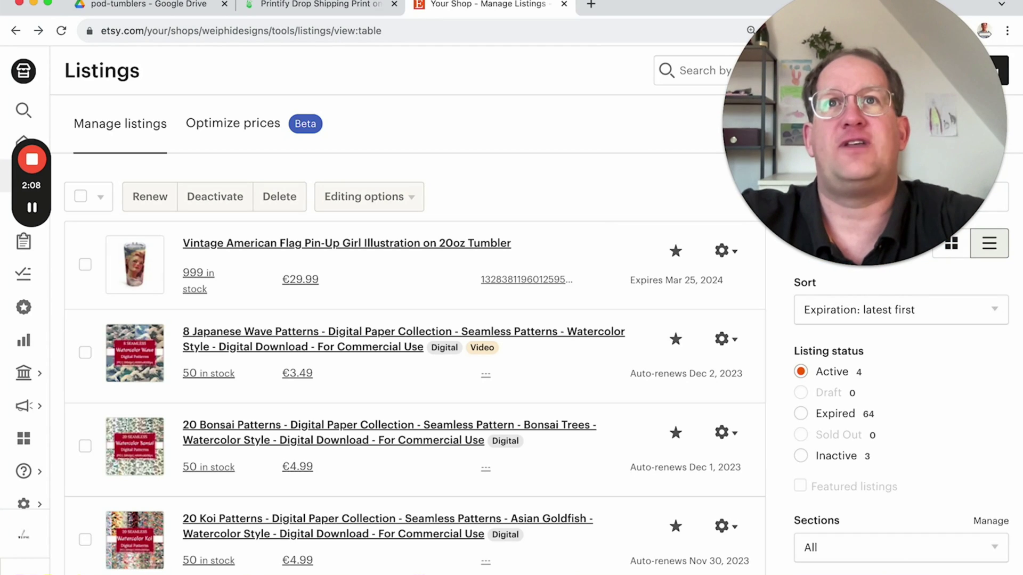
# Switch to the Make.com Printify-from-Airtable scenario and review its completed run log
pyautogui.press('super+Tab')
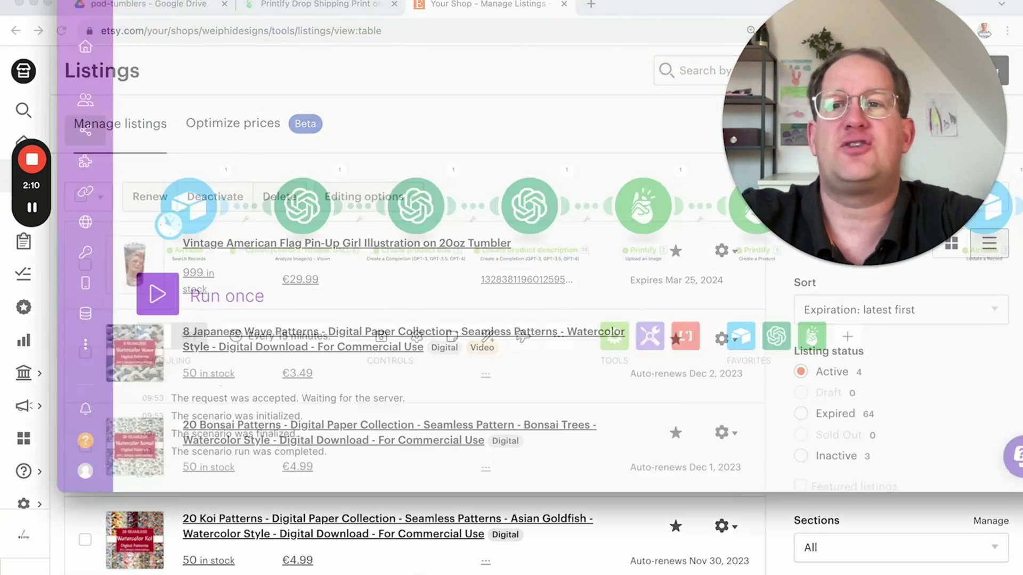